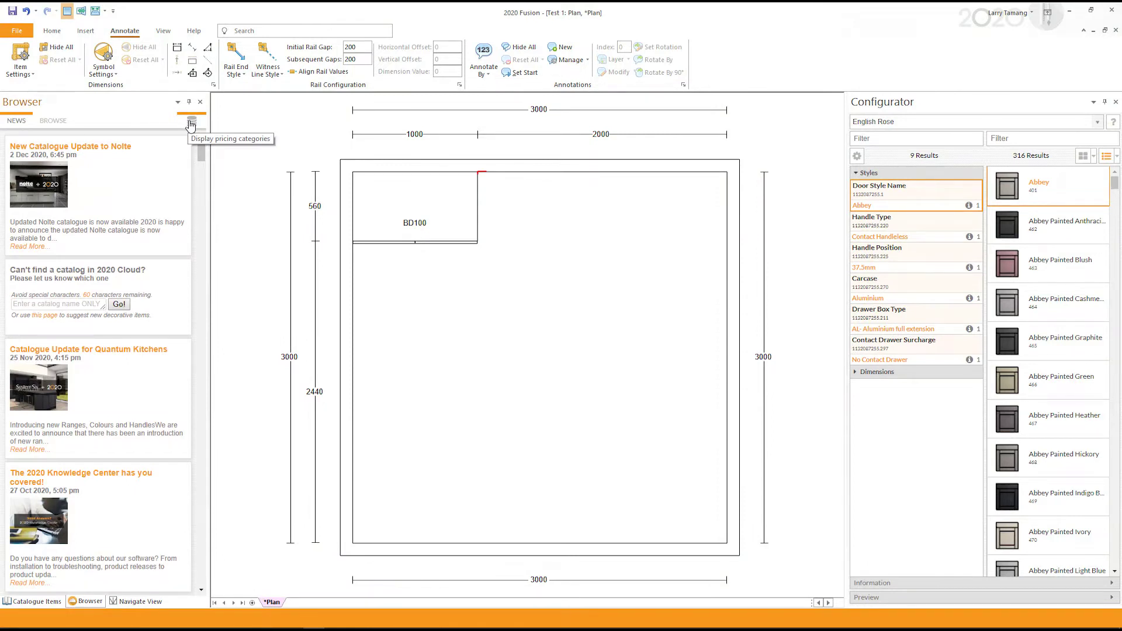
Show English Rose's pricing categories, with Default Name0 at zero trade cost and retail.
click(191, 124)
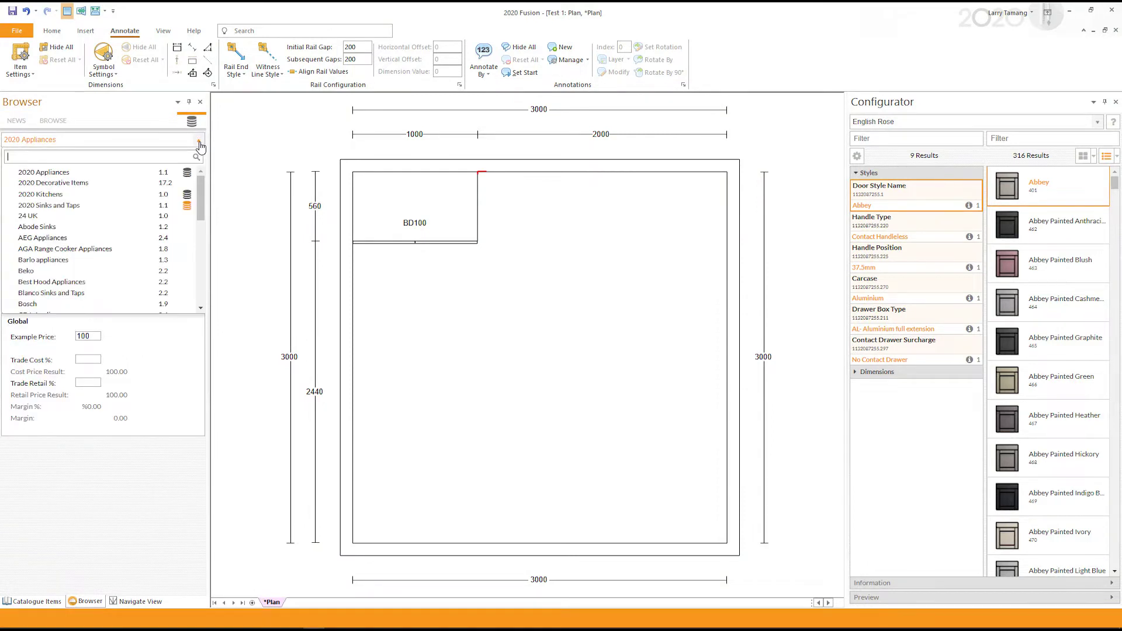
drag(203, 196, 201, 230)
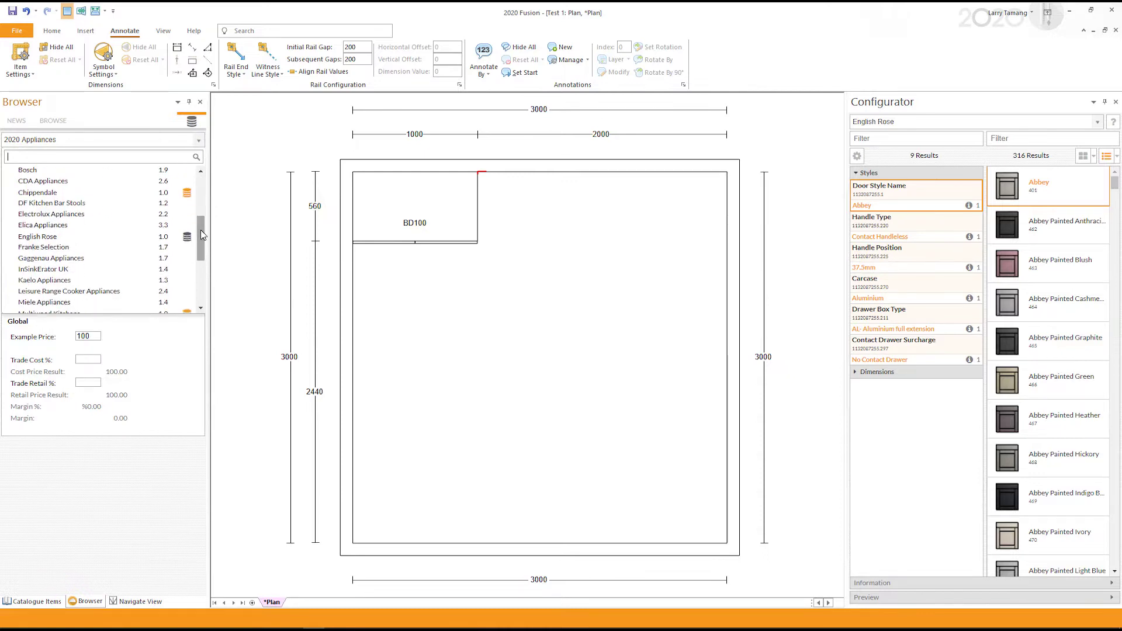
double_click(95, 239)
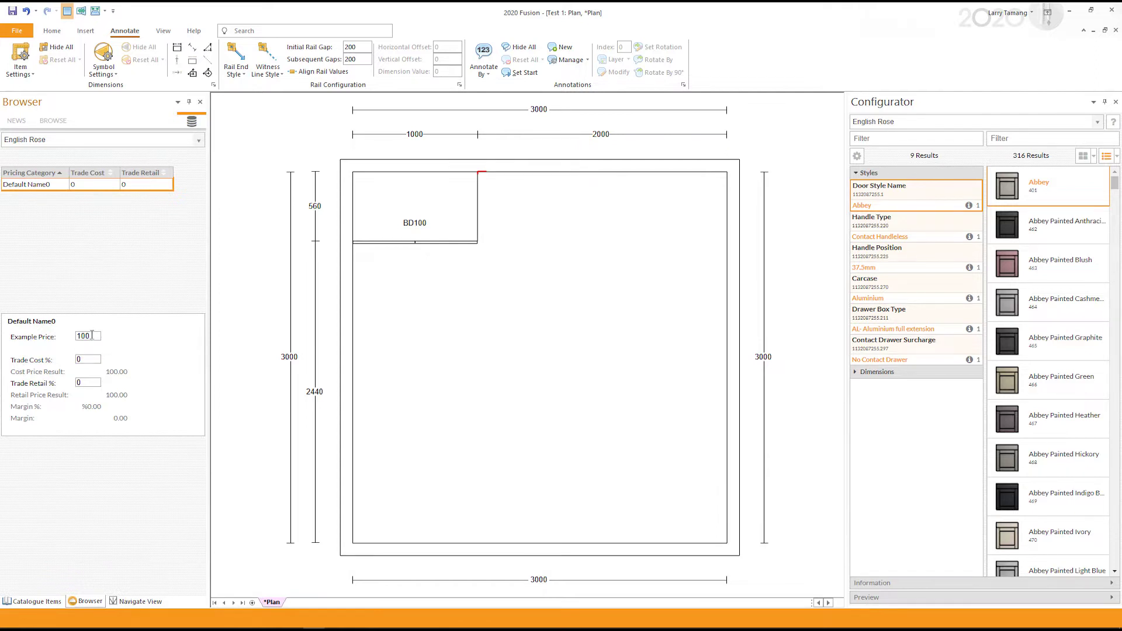
Give Default Name0 a 50% trade retail markup, using BD100's 526 as example price.
click(390, 242)
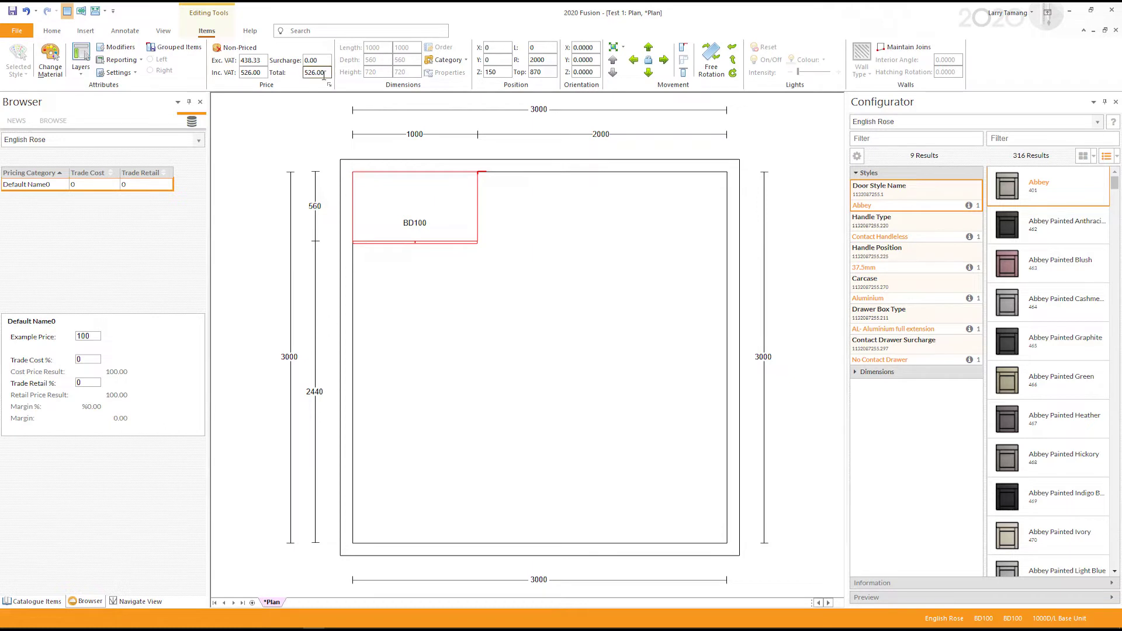
drag(93, 337, 63, 342)
text(52)
text(6)
drag(88, 382, 74, 389)
text(50)
key(Return)
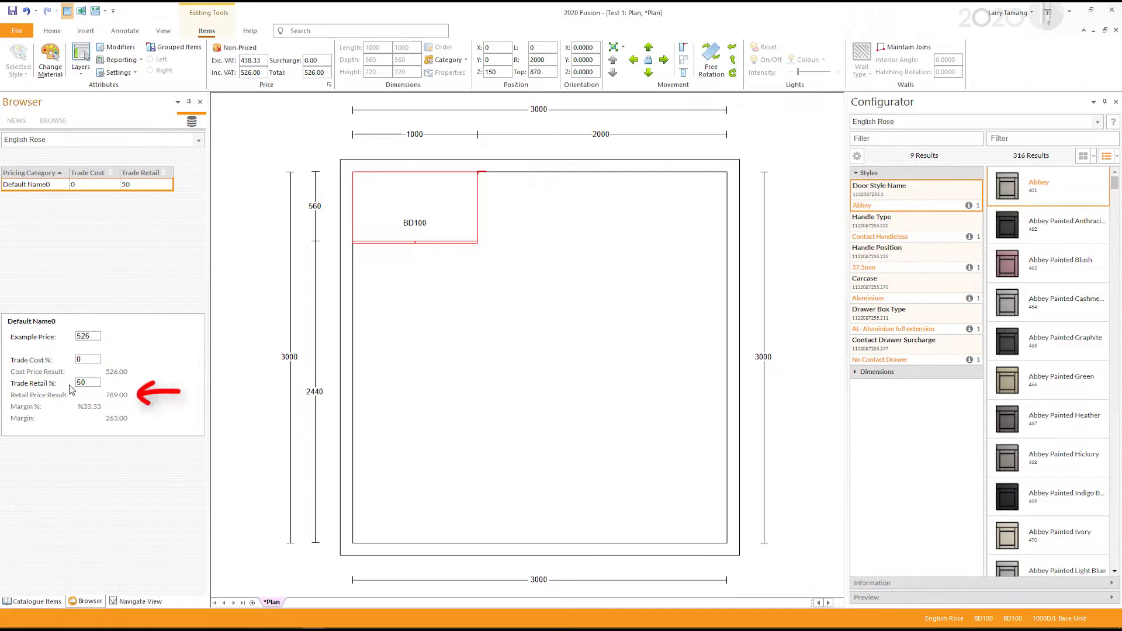
Remove the BD100 base unit from the room plan using Replace in the Browser.
click(52, 120)
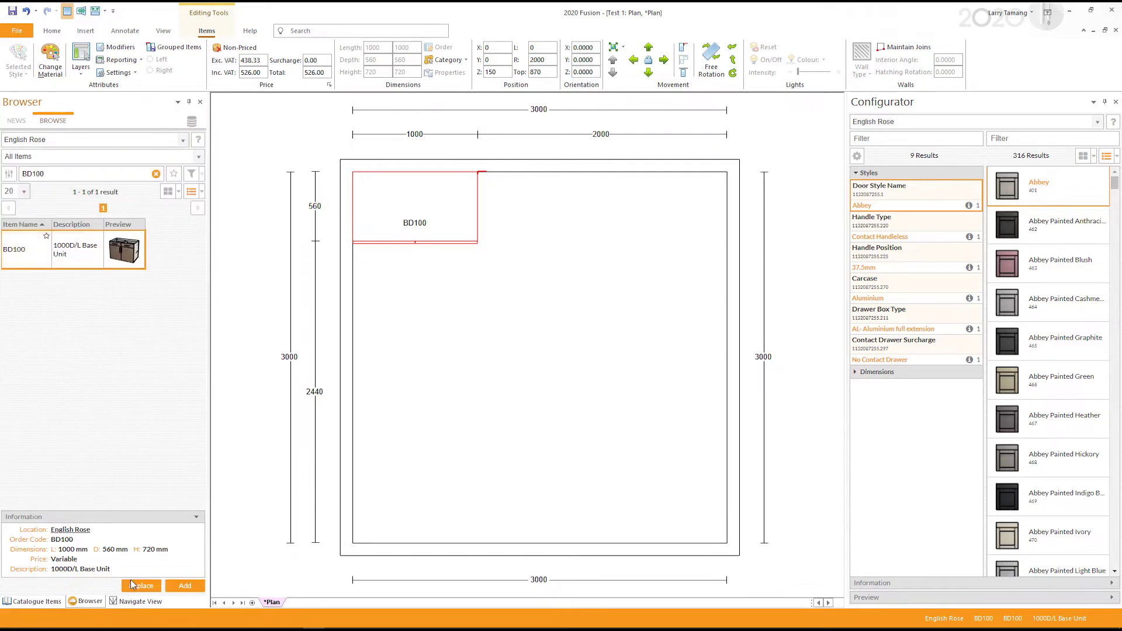
click(135, 588)
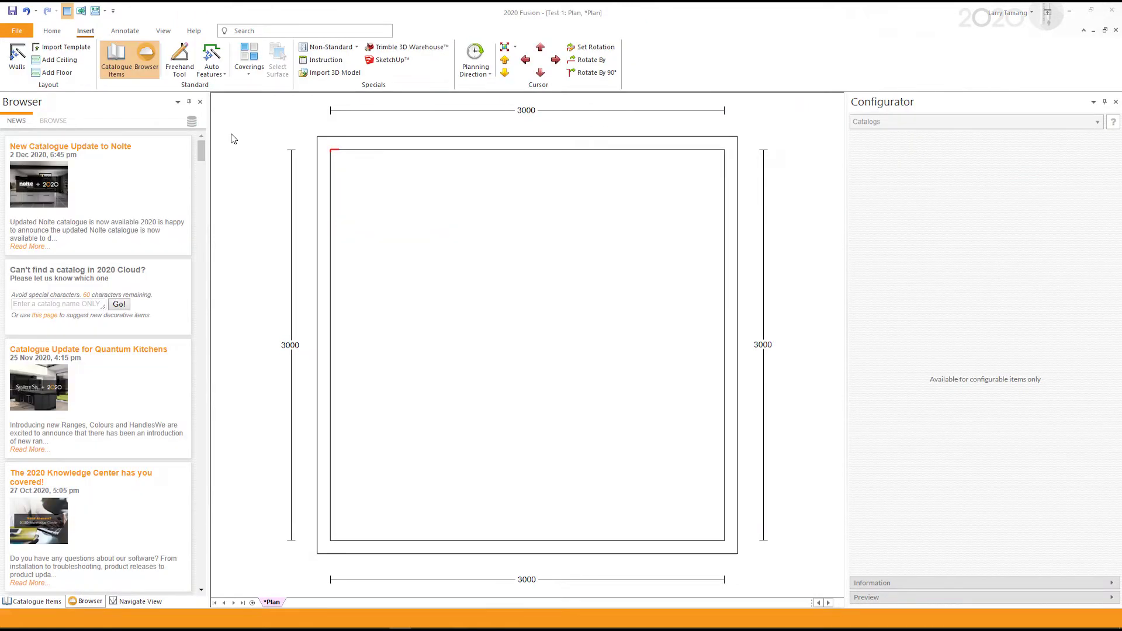
Browse only the English Rose catalogue and expand the Base Units - No Drawers category.
click(58, 124)
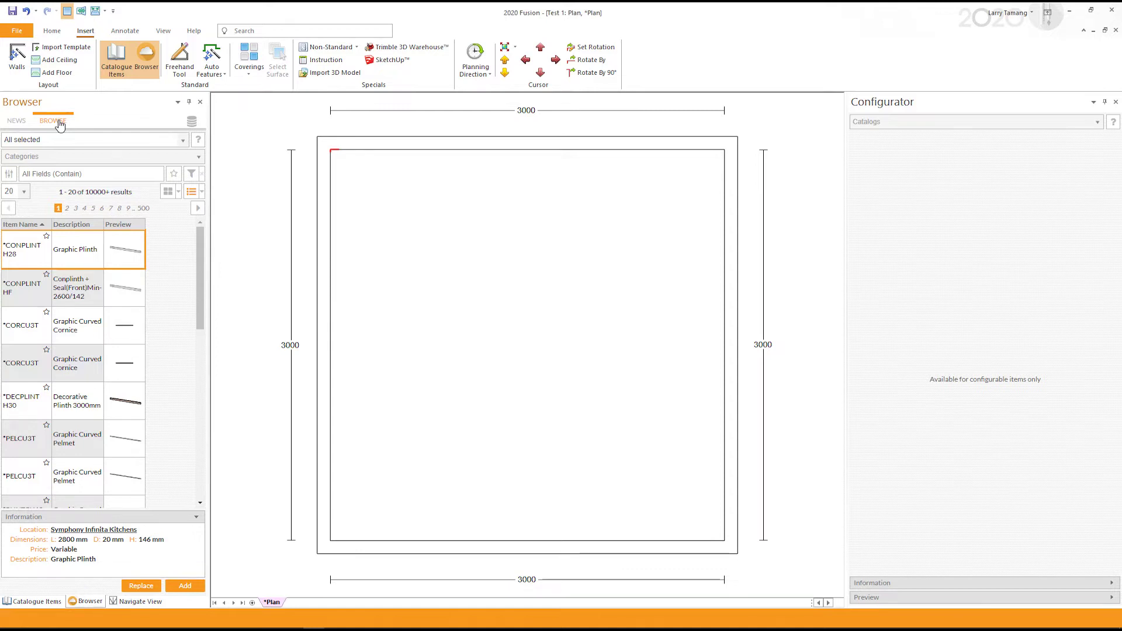
click(198, 156)
drag(182, 189, 185, 222)
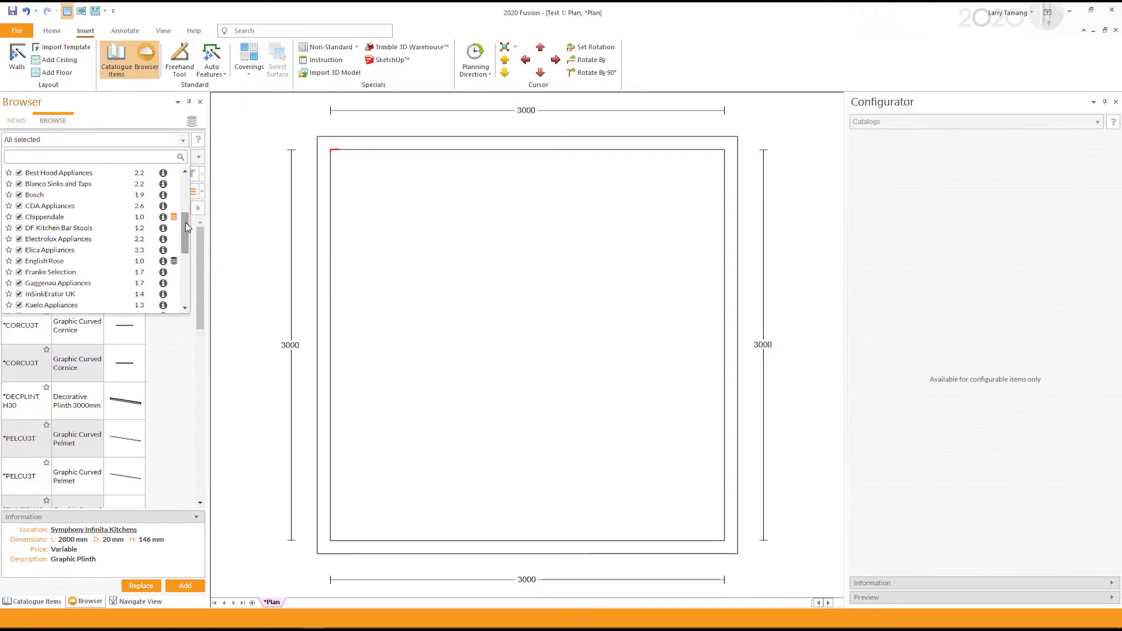
click(131, 259)
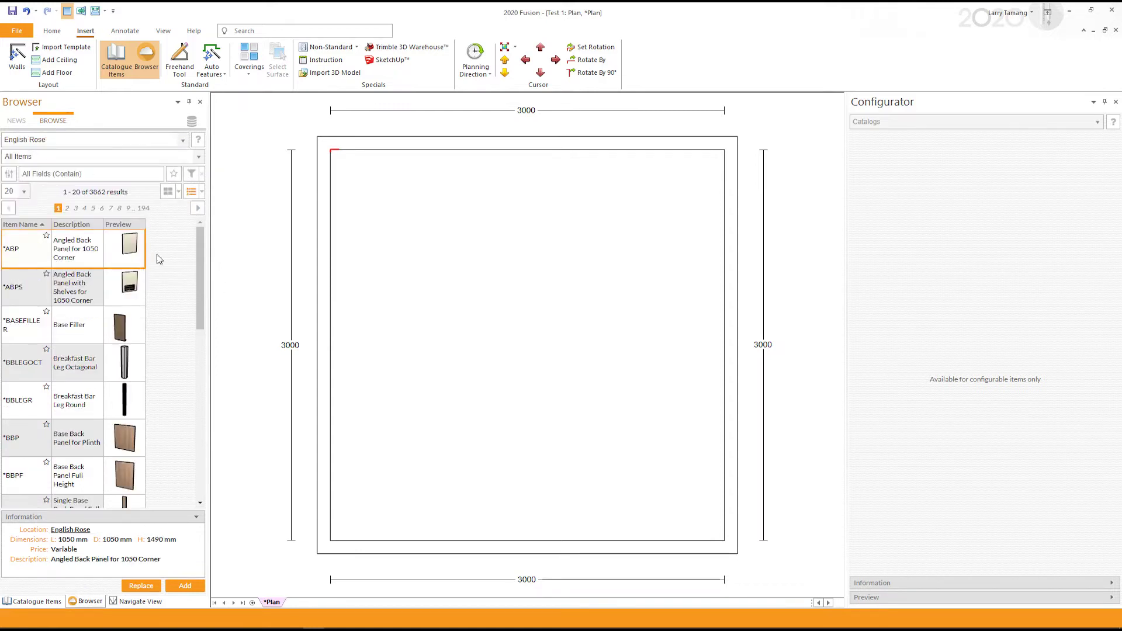
click(200, 158)
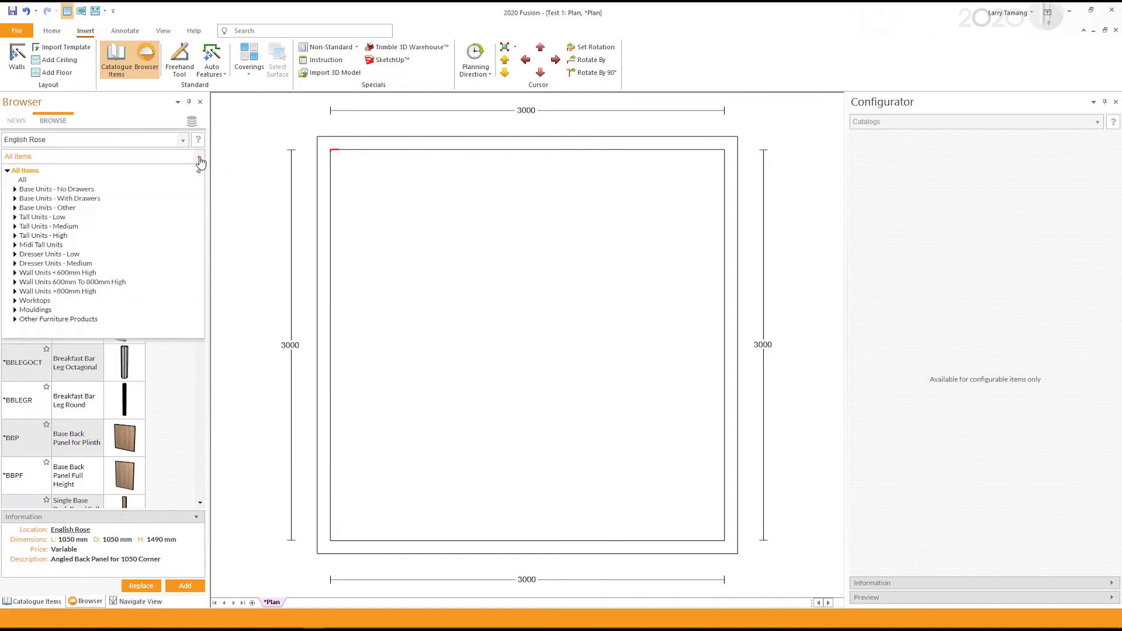
click(15, 189)
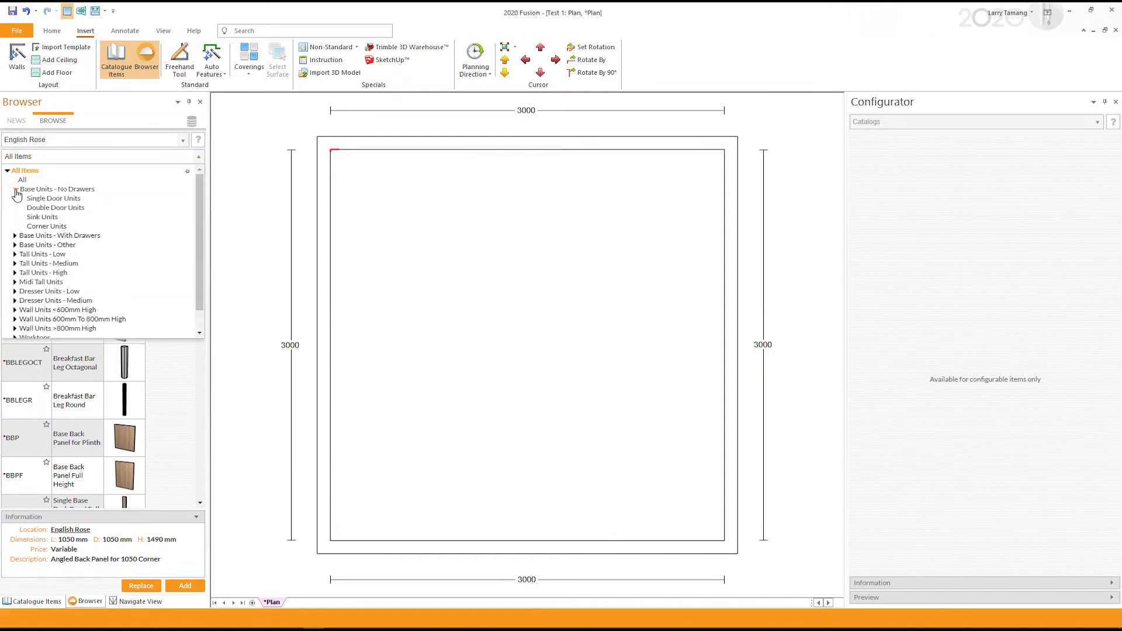
List English Rose Corner Units filtered to lengths between 900 and 1000 mm.
click(41, 226)
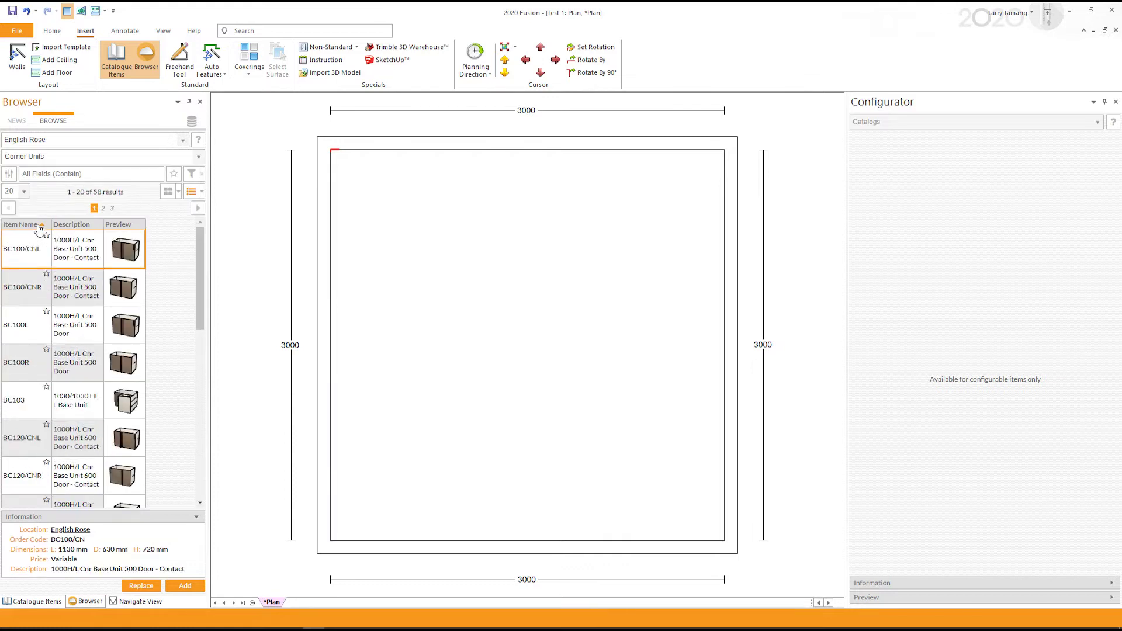
click(191, 174)
click(134, 259)
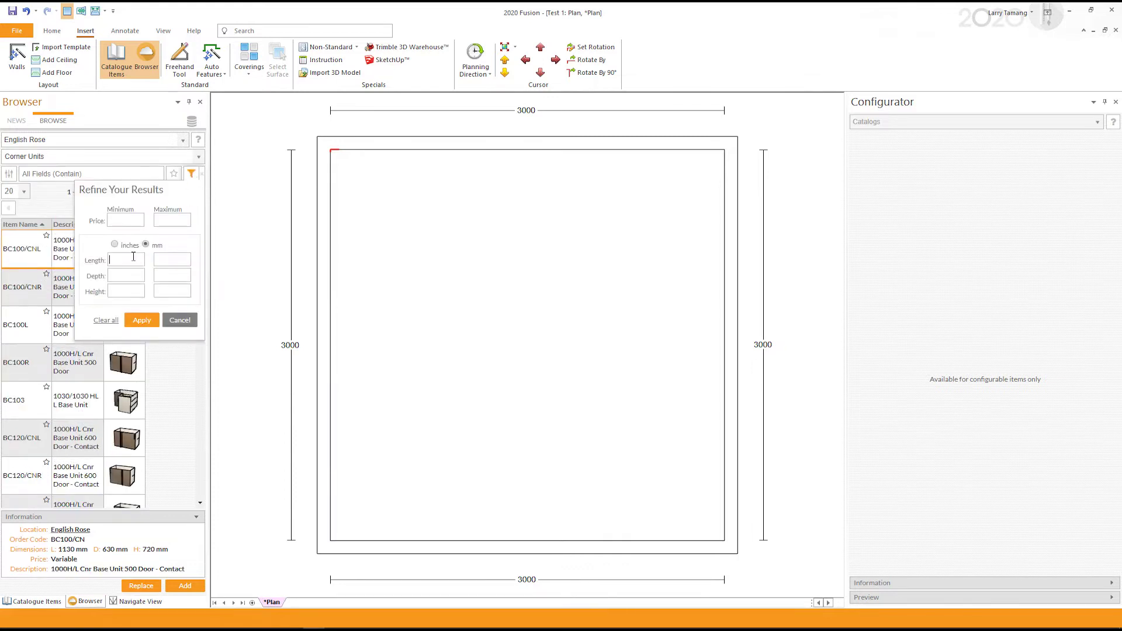
text(900)
key(Tab)
text(1000)
click(141, 320)
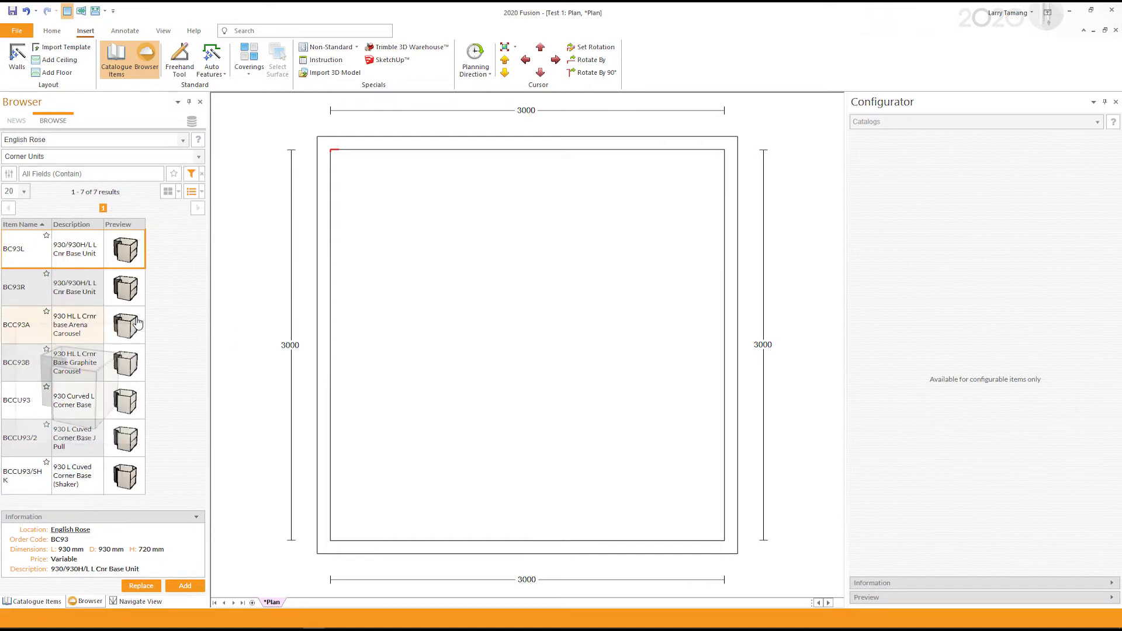
Place the BC93R corner base unit in the room's top-left corner, then change the filter.
click(132, 289)
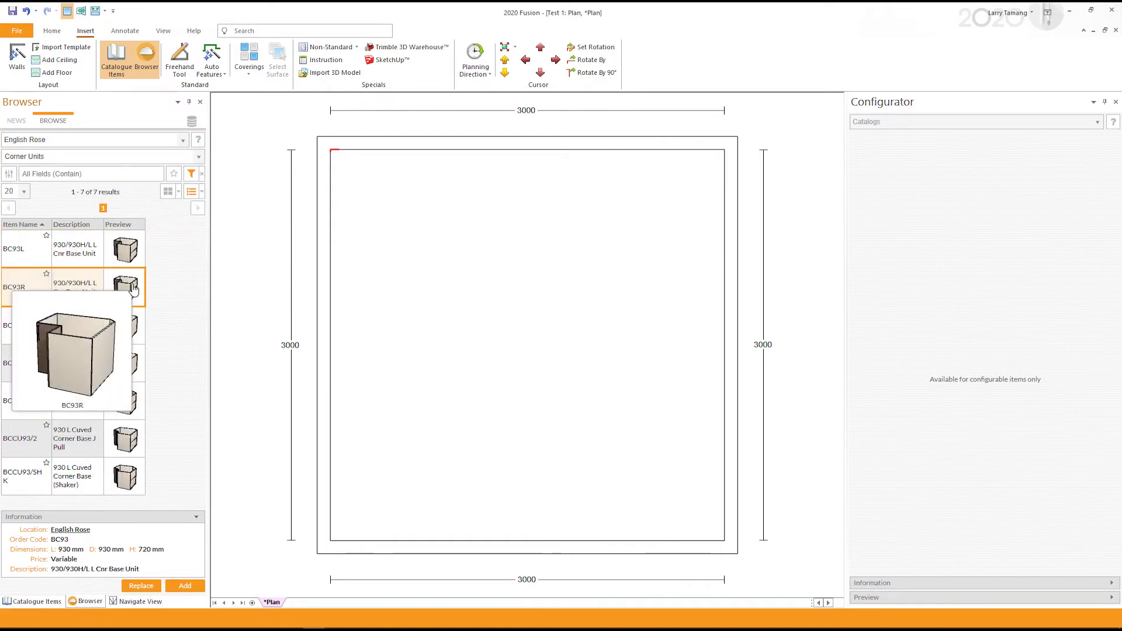
drag(133, 290, 323, 159)
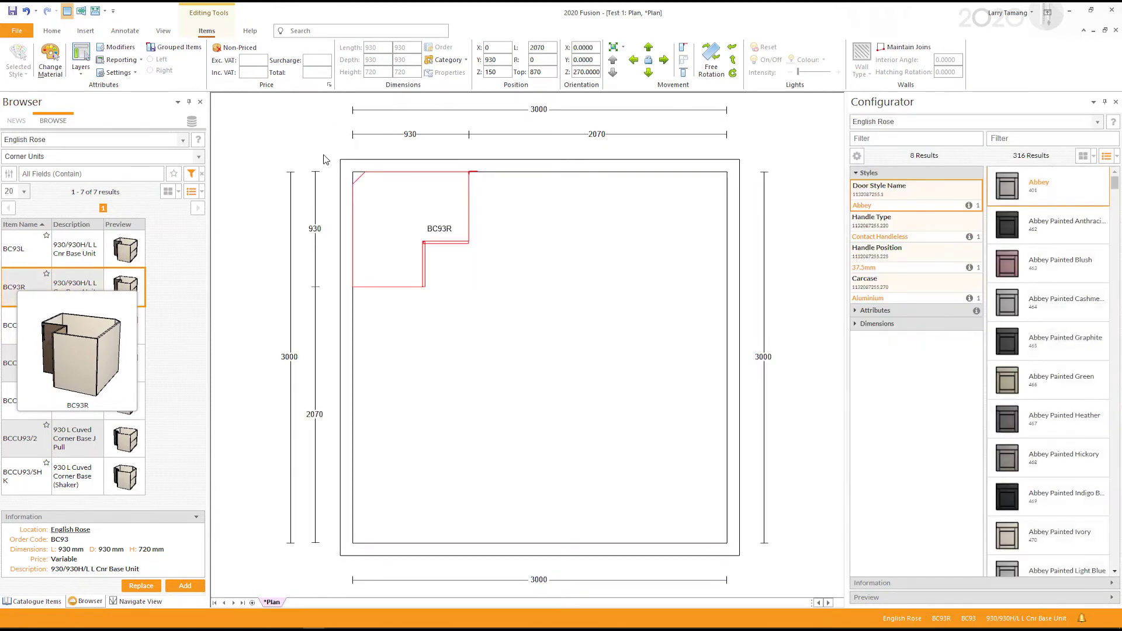
click(203, 179)
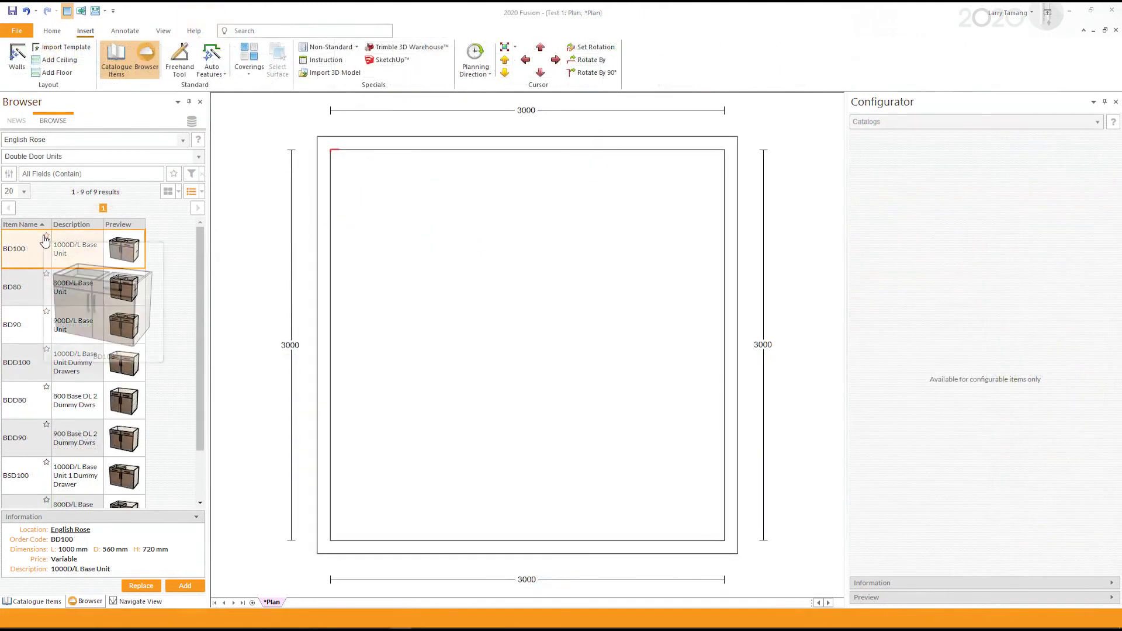
Mark BD100, BDD100 and BSD100 as favourites.
click(46, 237)
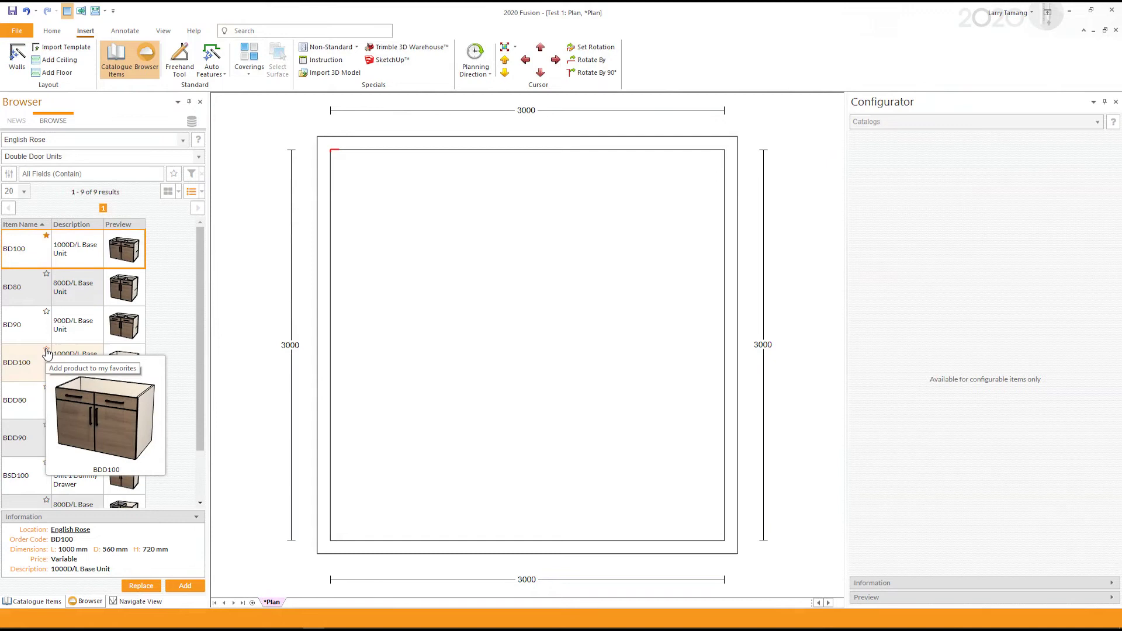
click(46, 350)
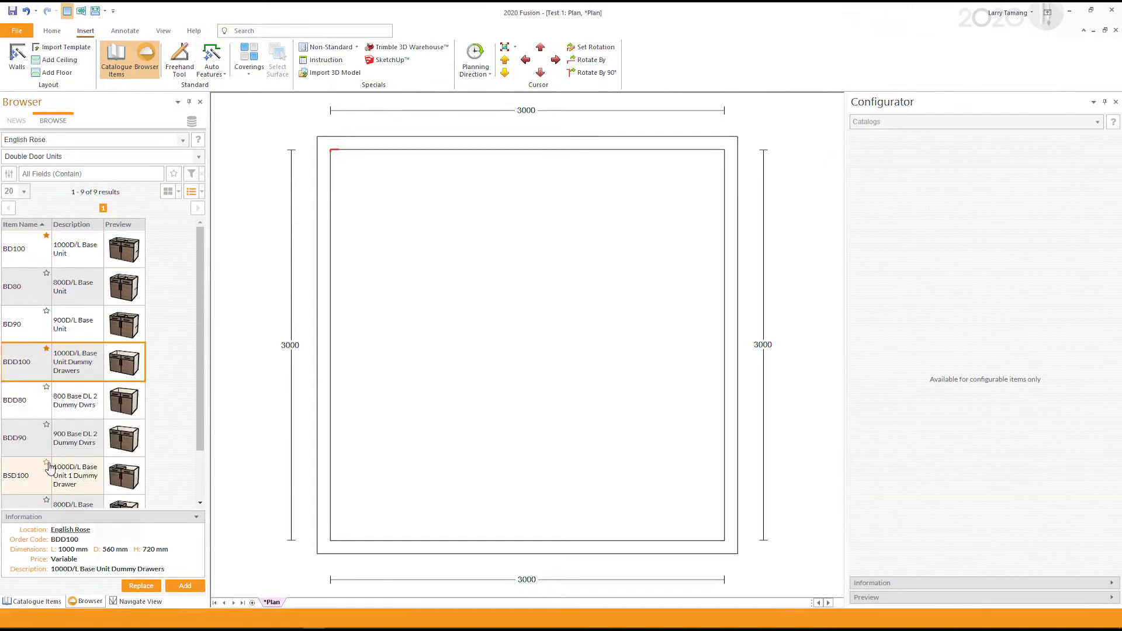
click(46, 463)
Browse English Rose and Multiwood Kitchens together, showing only favourite products.
click(183, 139)
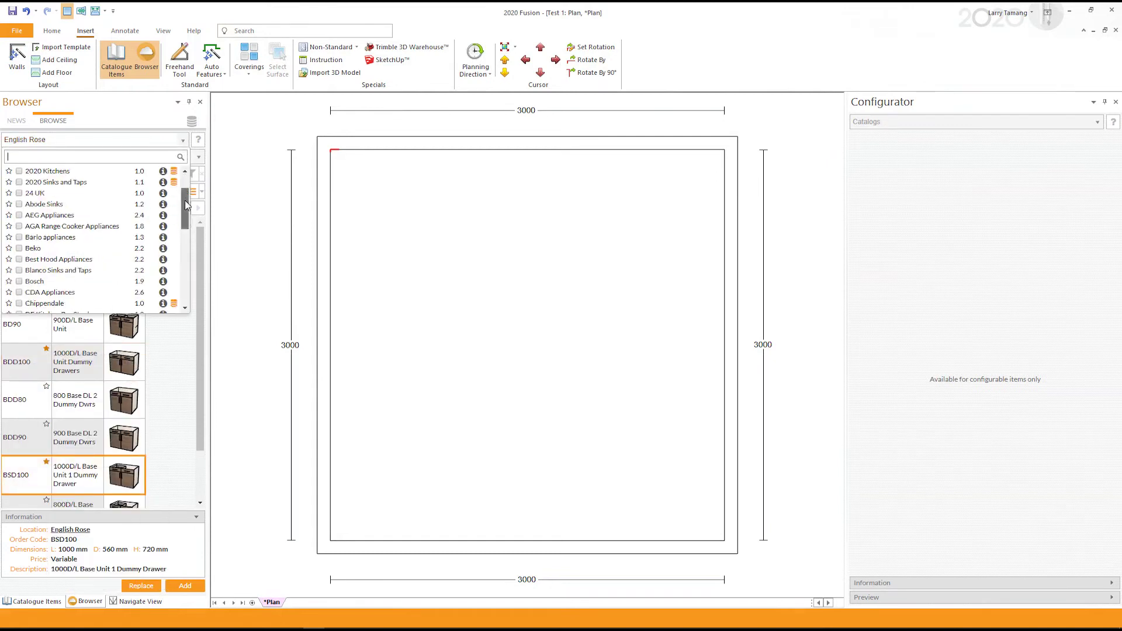
drag(185, 200, 185, 238)
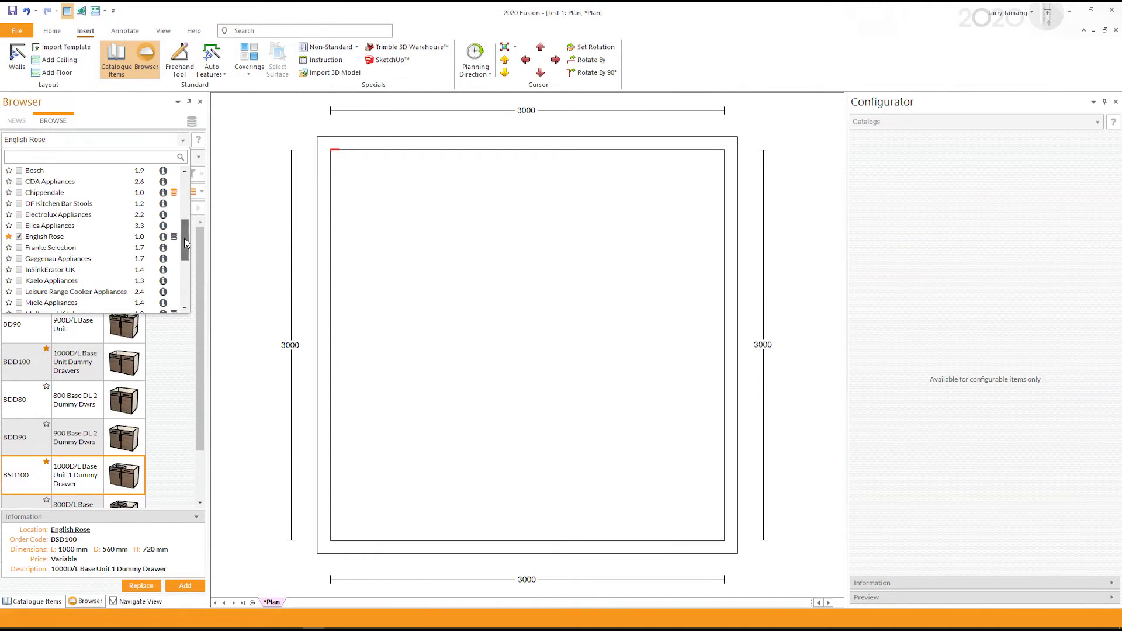
click(150, 288)
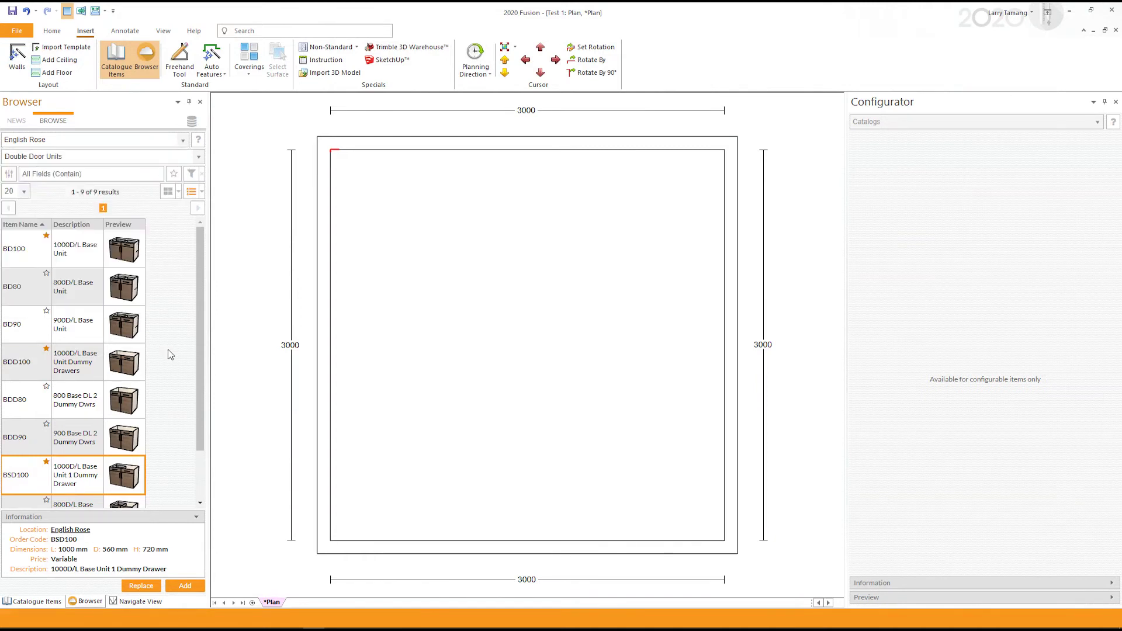
click(183, 141)
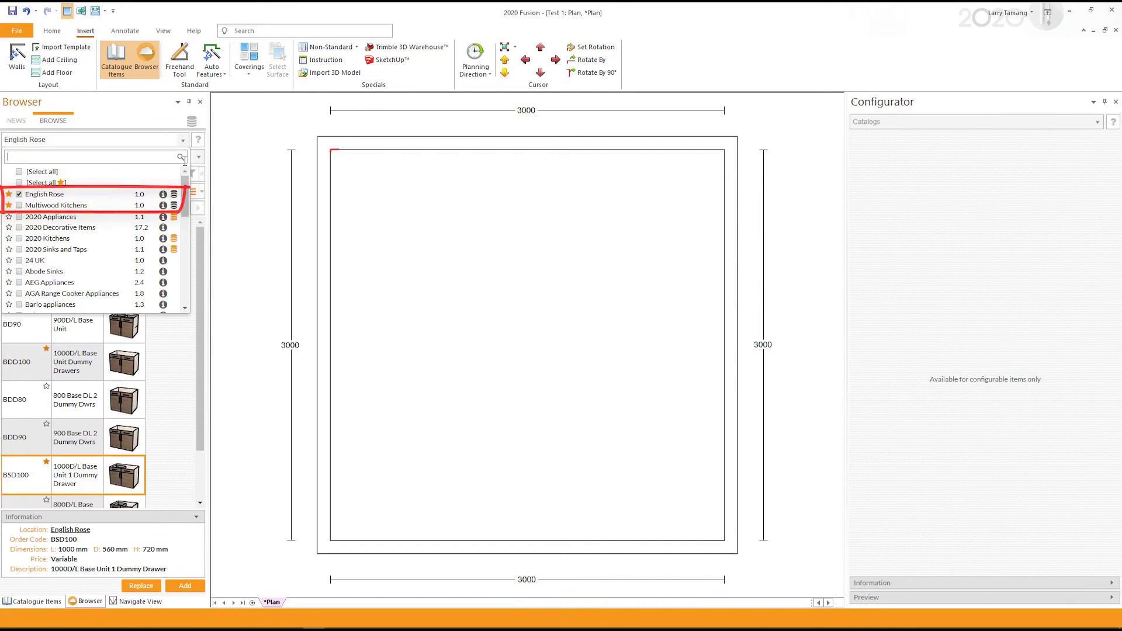
click(18, 182)
click(162, 342)
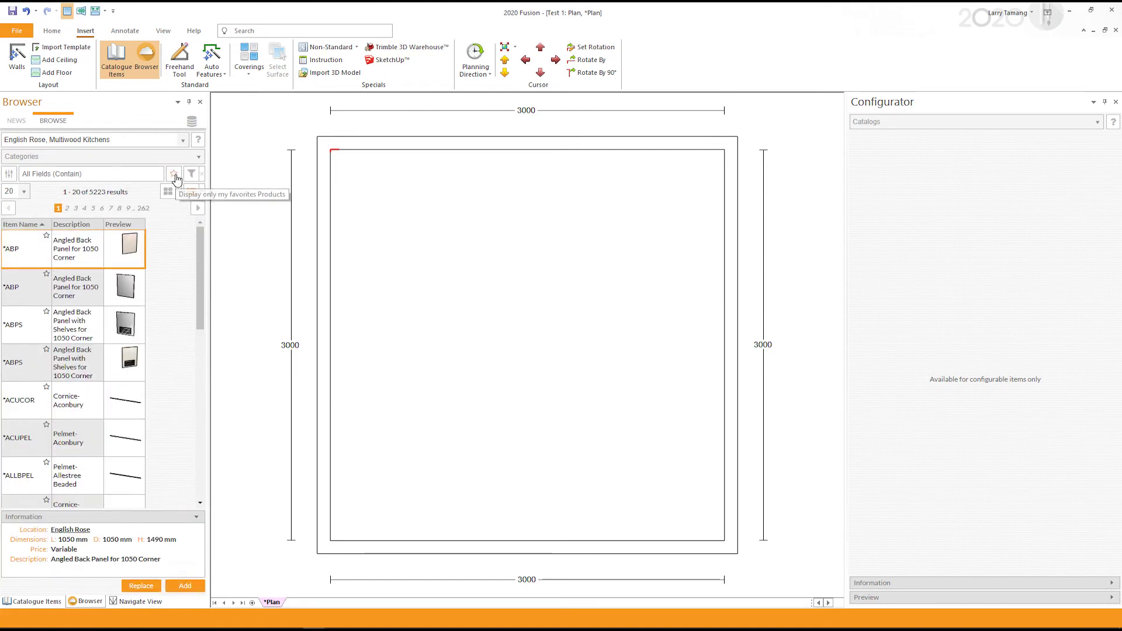
click(175, 174)
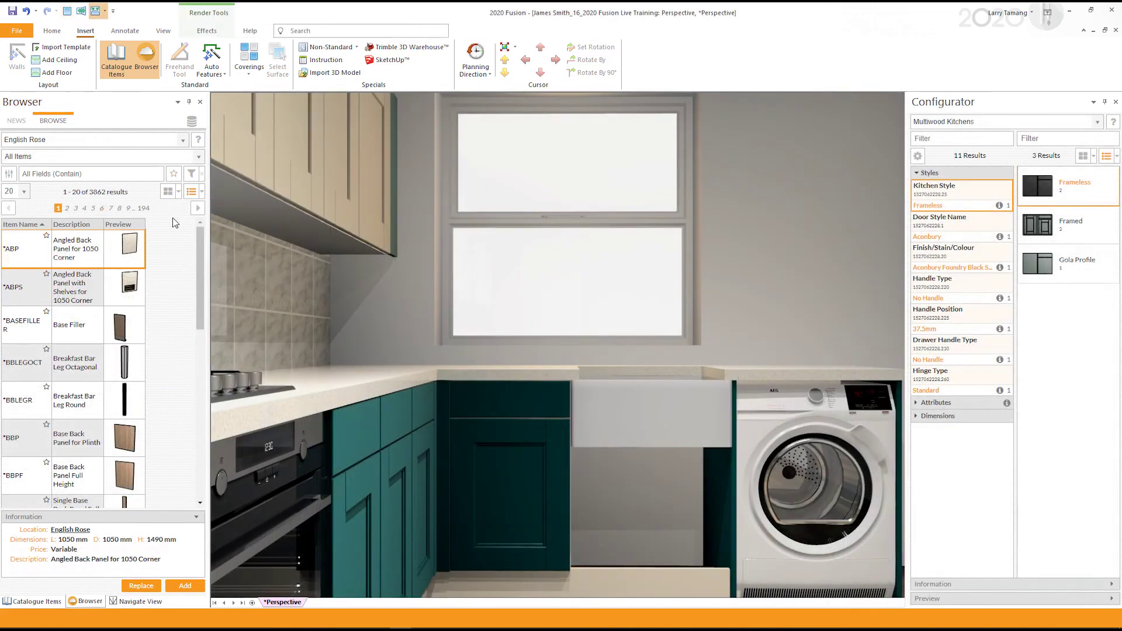
Search the Browser for 'Belfast' and place the 600 BEL60 sink base under the sink.
click(145, 172)
text(Belfast)
key(Return)
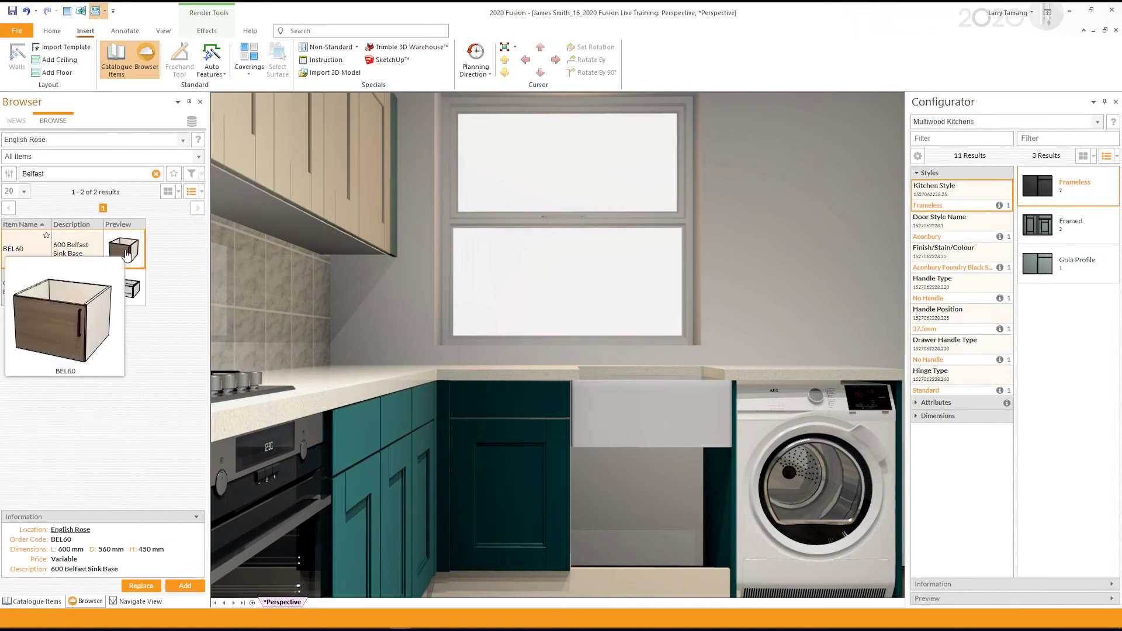
drag(125, 254, 651, 513)
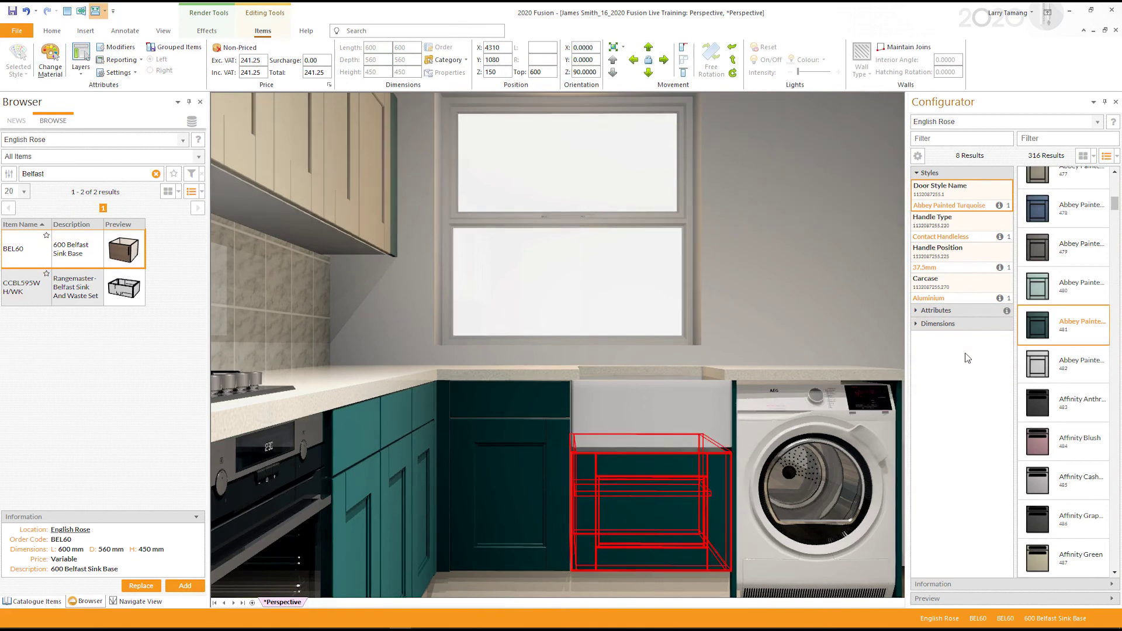
Change the BEL60 sink base height from 450 to 470 mm in the Configurator.
click(850, 332)
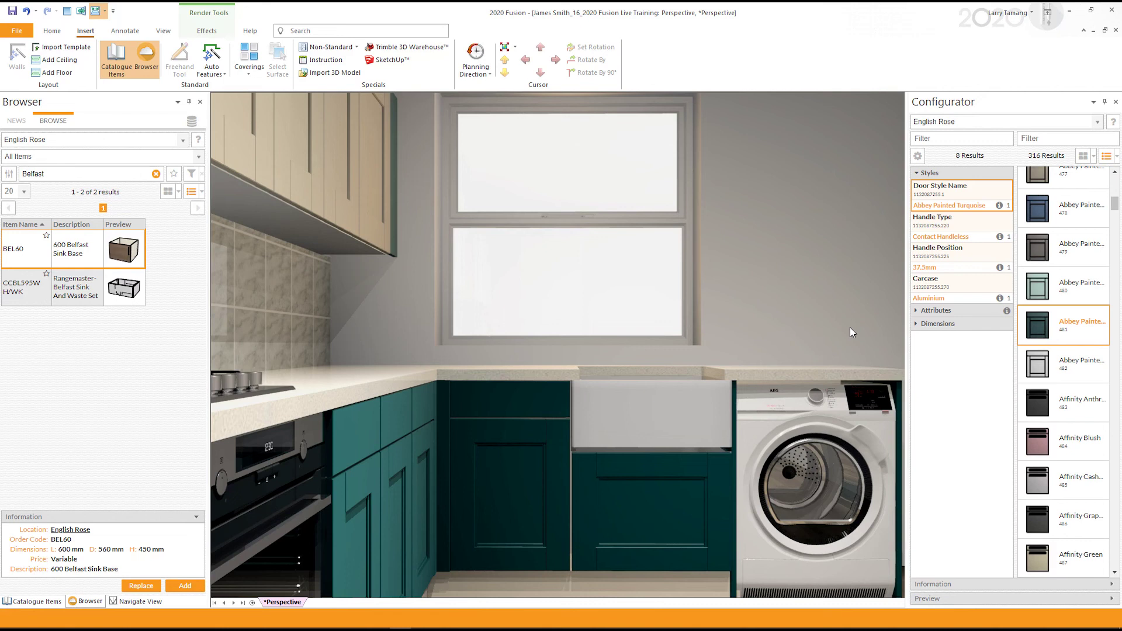
click(697, 496)
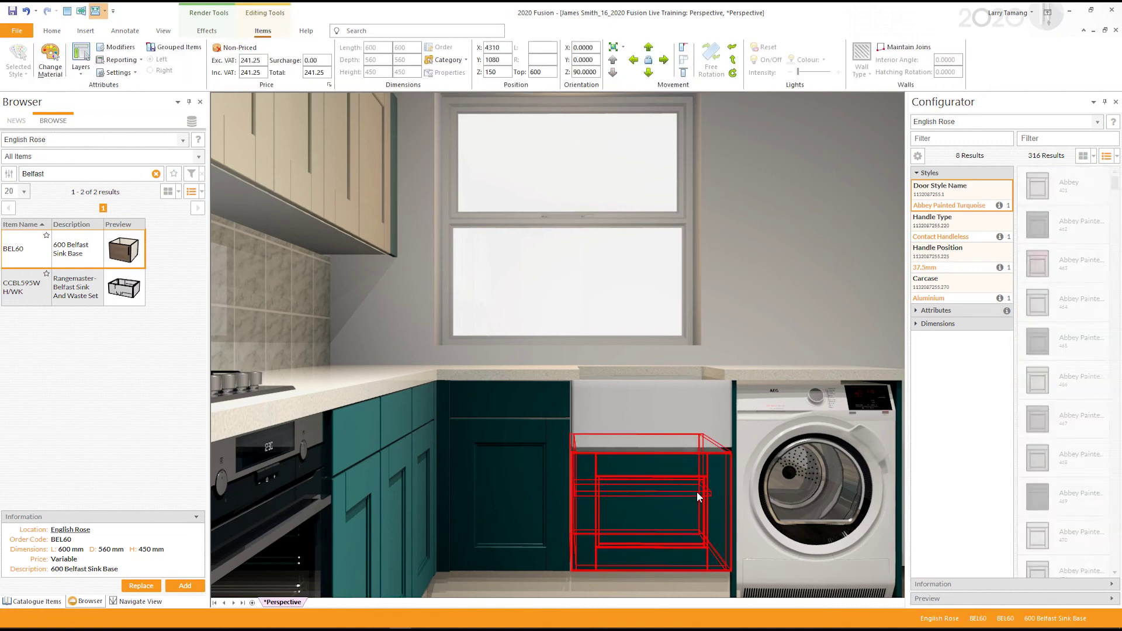
click(919, 326)
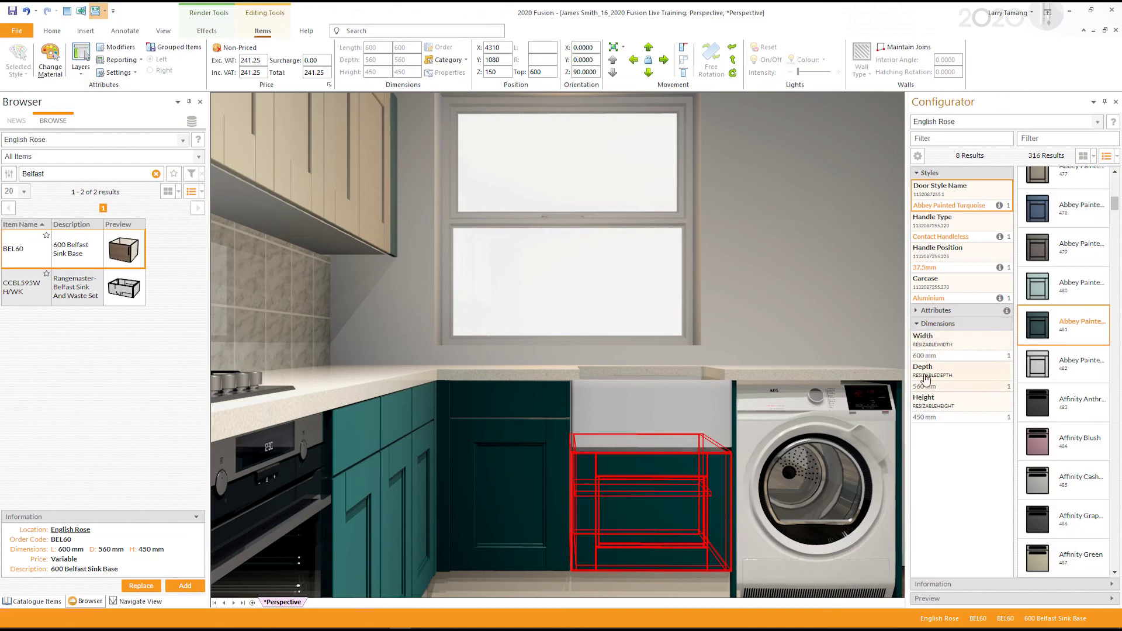
click(922, 419)
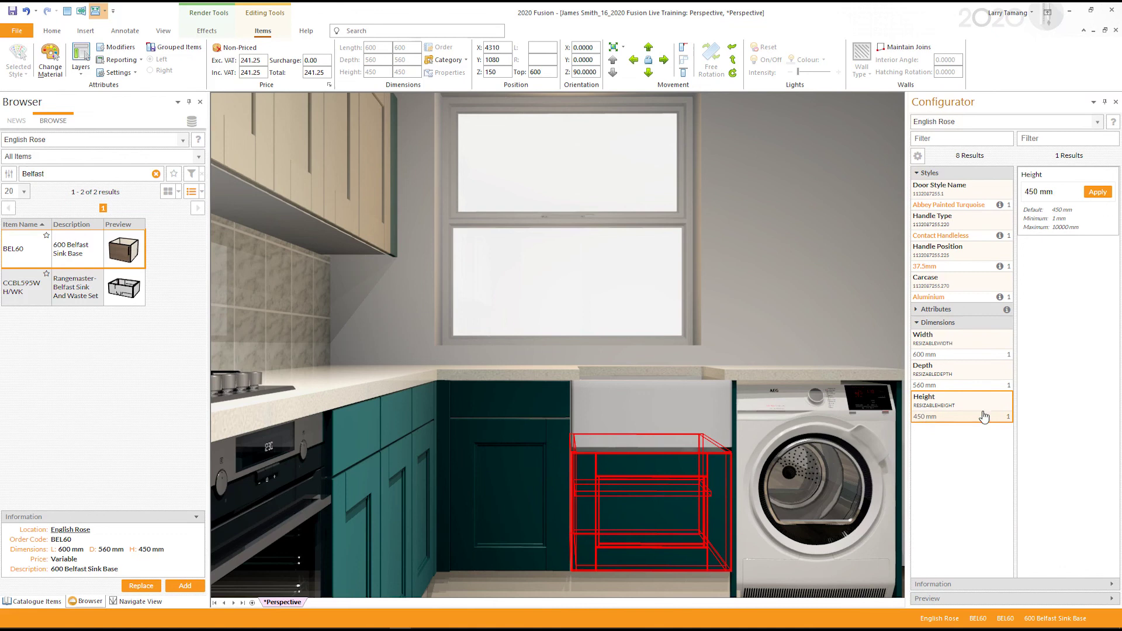
double_click(1031, 192)
text(470)
click(1098, 191)
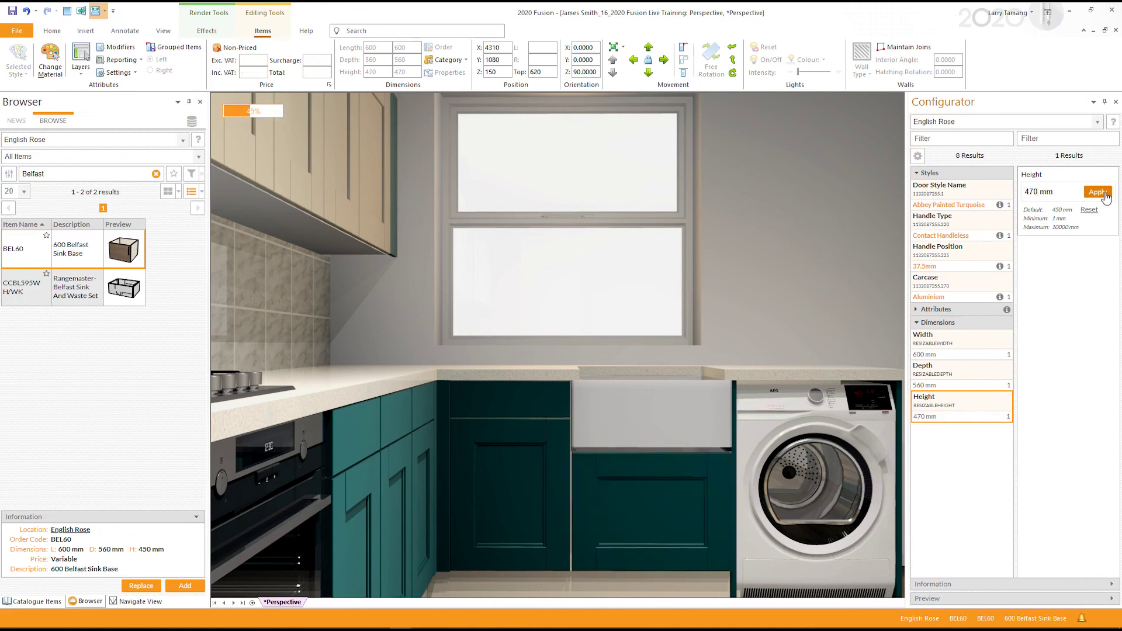